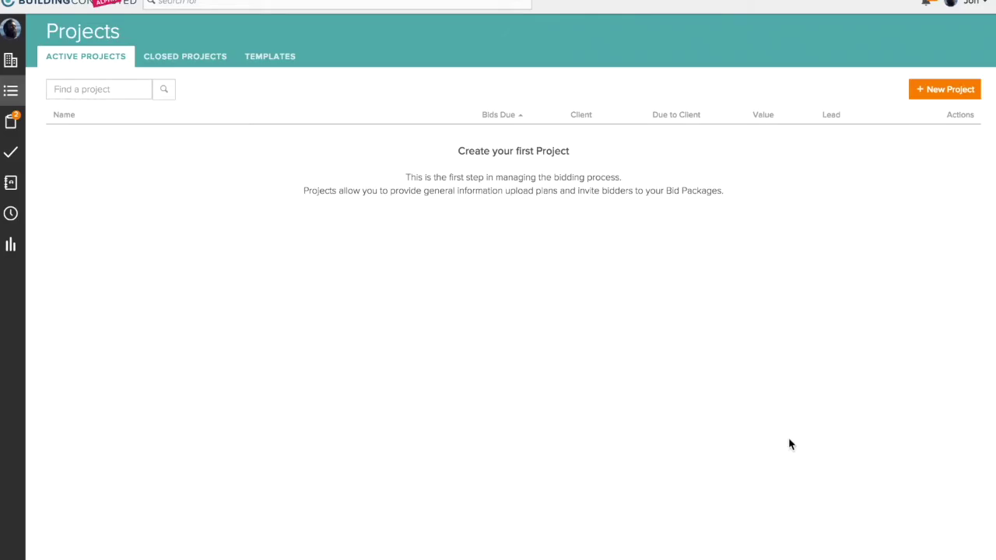
Enter project number 100000 and the name Wildcat Plaza.
click(944, 91)
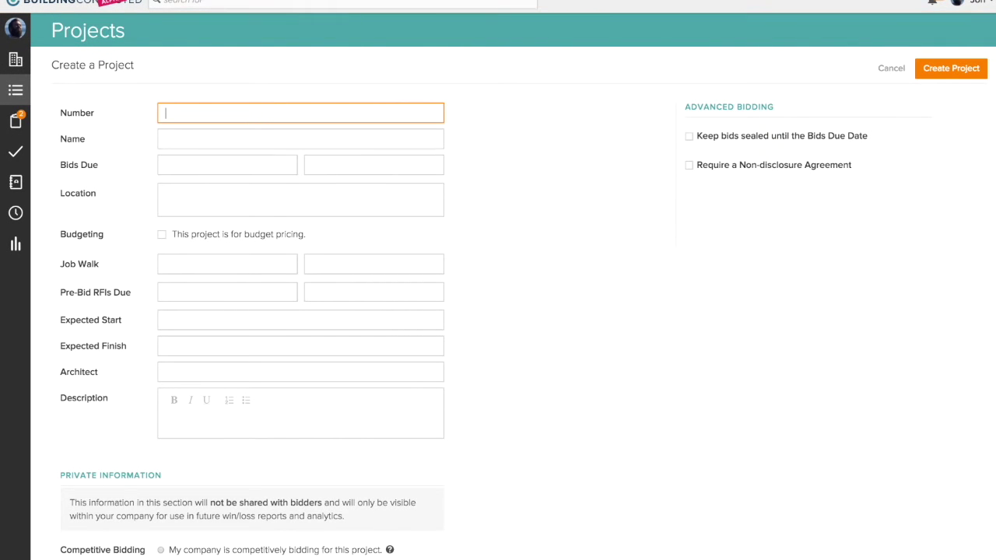
text(100000)
key(Tab)
text(Wild)
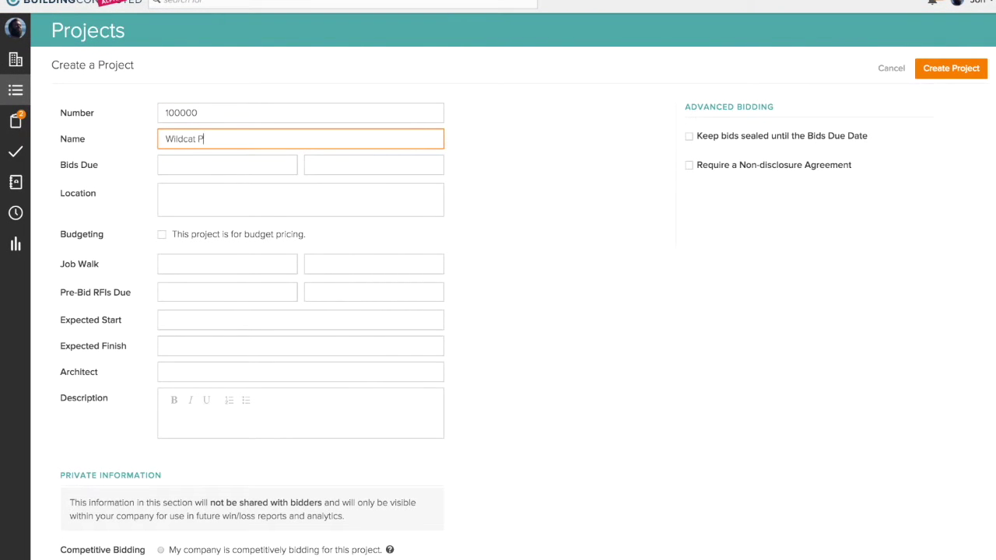
Set bids due Jan 8 2016, job walk Dec 21 2015, start Feb 1 and finish Mar 15 2016.
click(244, 153)
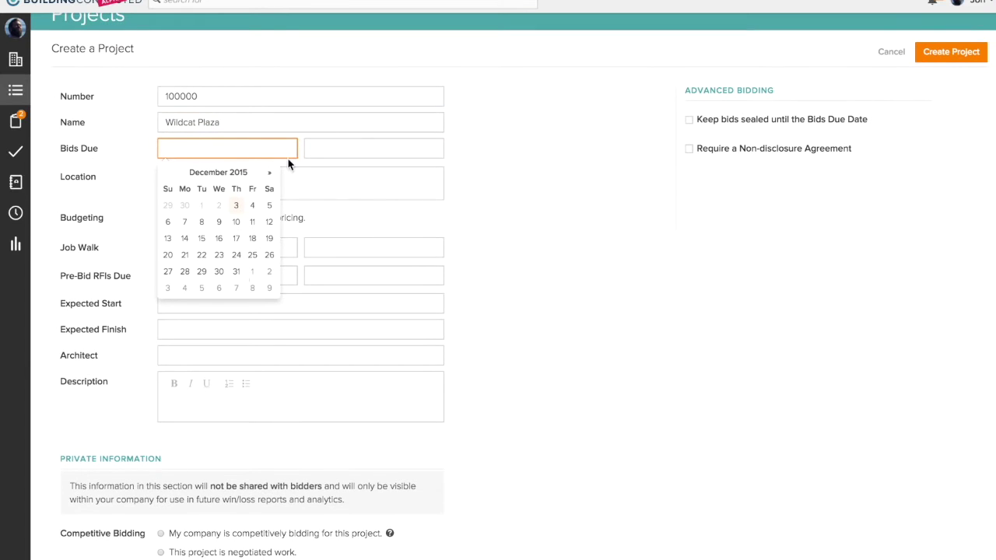
click(269, 172)
click(252, 222)
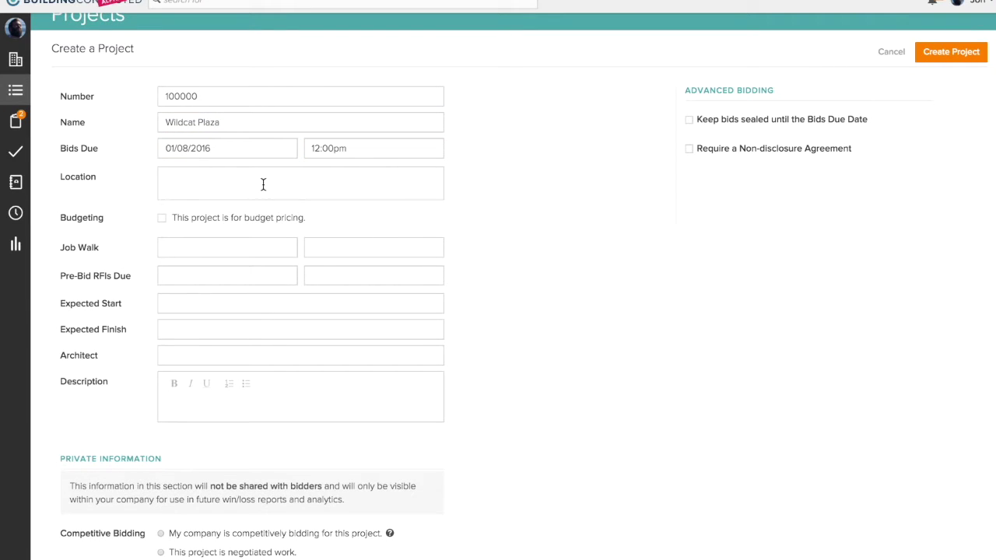
click(224, 246)
click(192, 355)
click(173, 306)
click(271, 168)
click(274, 170)
click(183, 199)
click(184, 329)
click(270, 193)
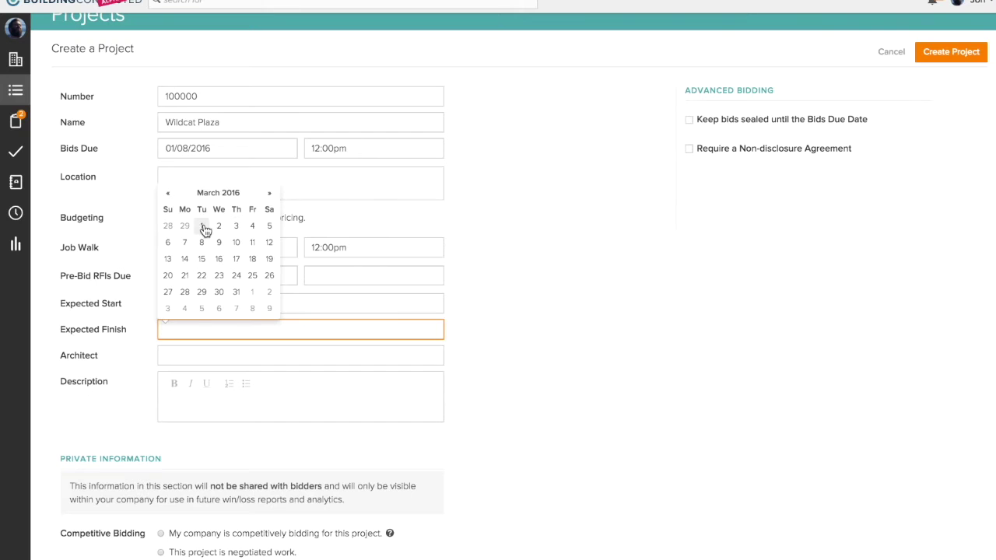
click(199, 258)
Set client Boston Properties, with bid due to client January 4, 2016 at 5:00pm.
scroll(199, 258, down, 2)
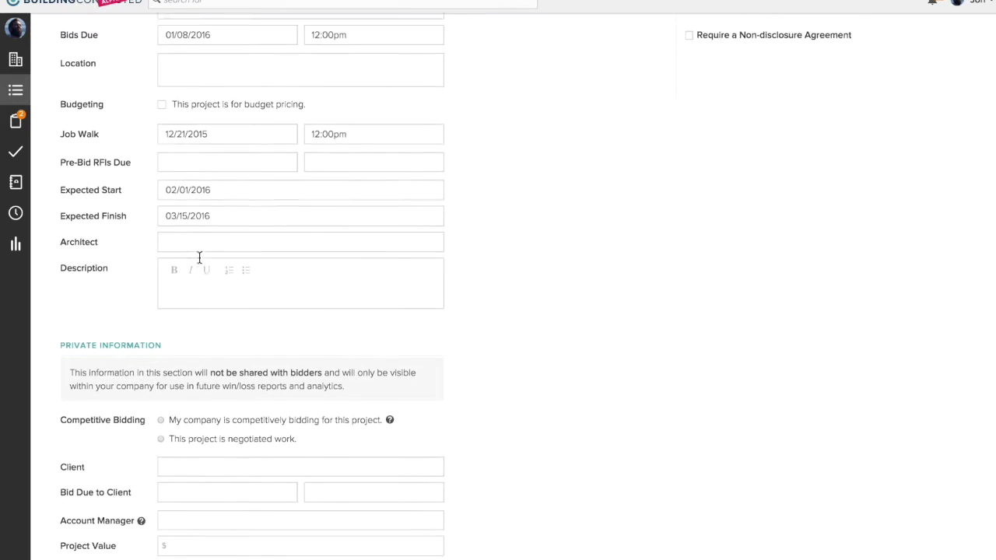
scroll(198, 258, down, 2)
scroll(187, 241, down, 1)
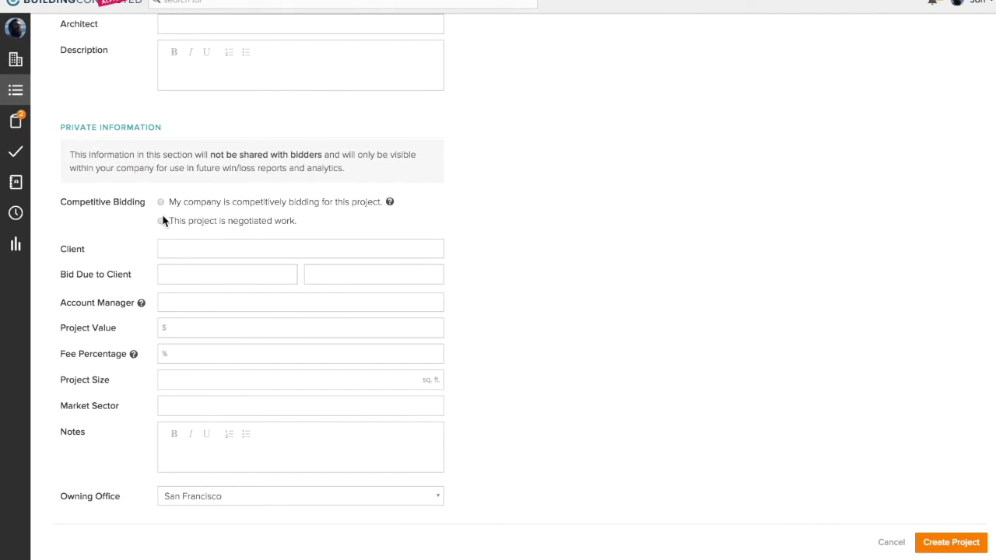
click(160, 245)
text(Boston)
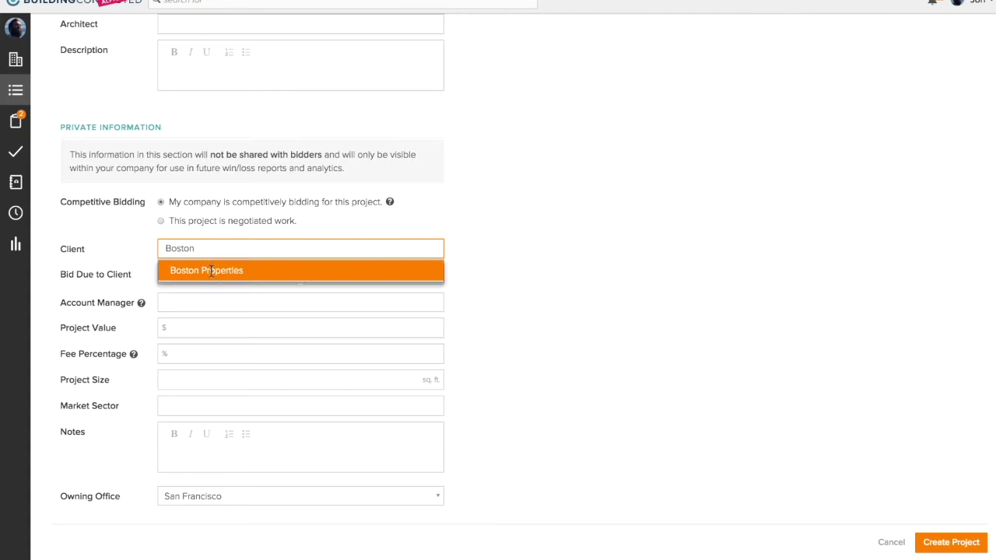
click(196, 271)
click(201, 274)
click(270, 138)
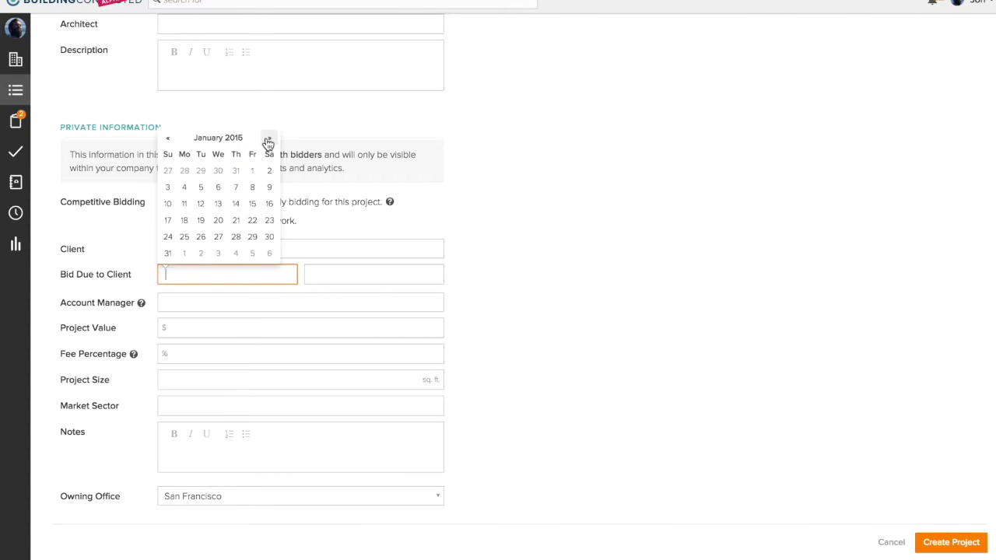
click(184, 187)
click(337, 273)
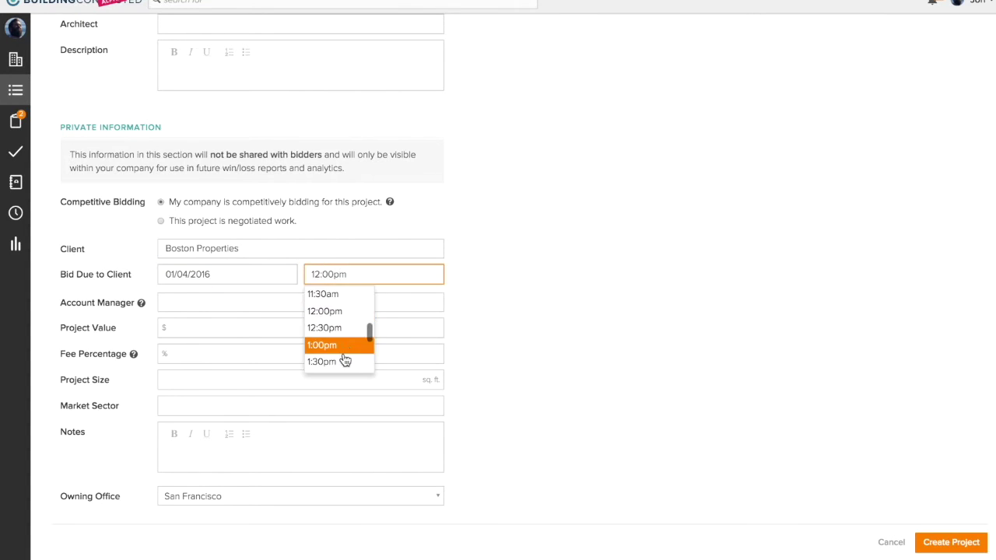
scroll(371, 344, down, 3)
click(343, 334)
Set the market sector to Tenant Improvement.
scroll(234, 373, down, 1)
click(214, 394)
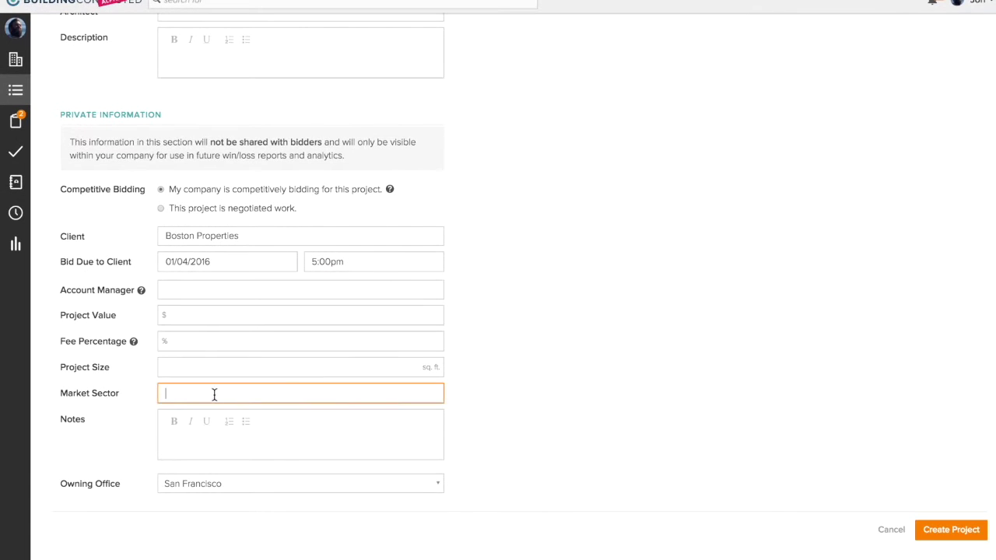
text(Tenant Improvement)
click(222, 413)
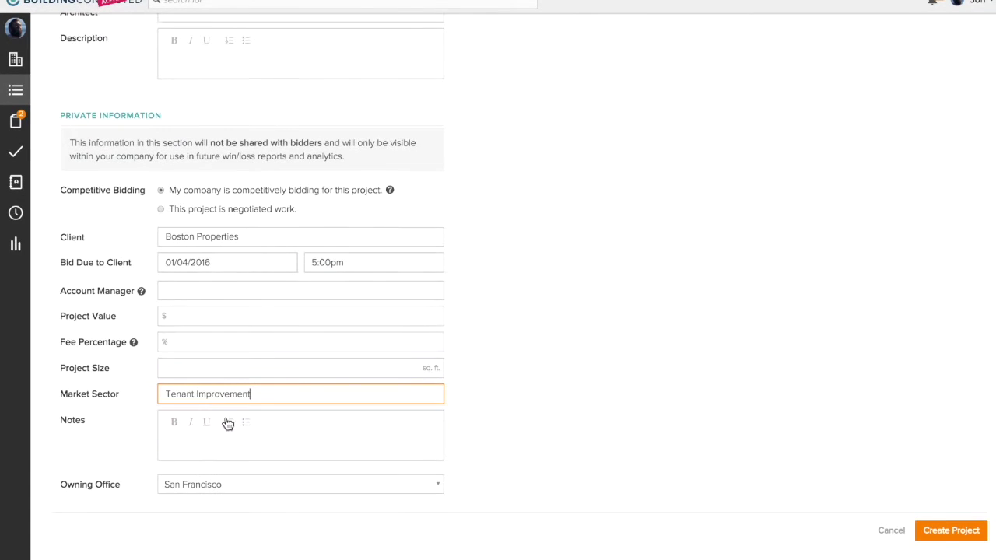
Keep bids sealed until due, require an NDA, and create the project.
scroll(672, 455, up, 3)
scroll(673, 451, up, 5)
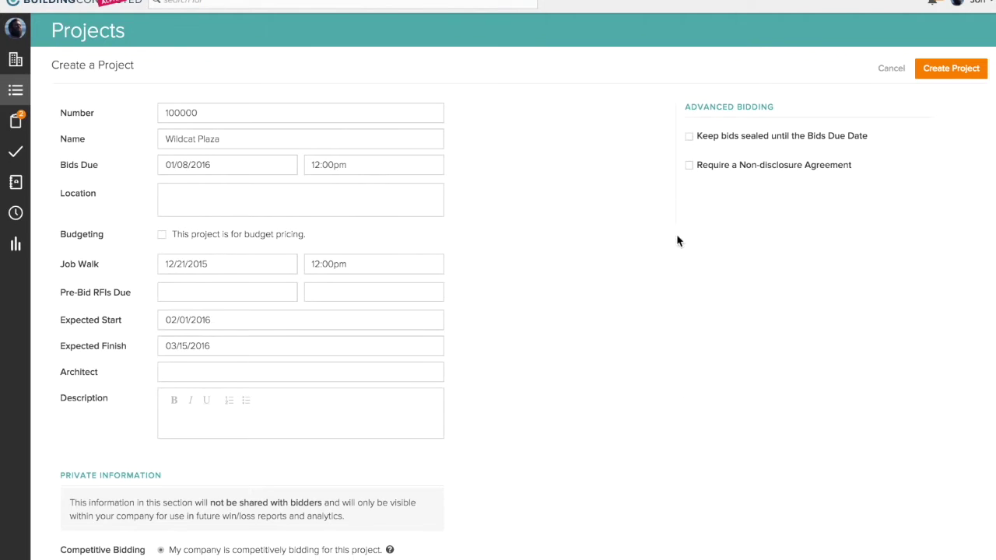
click(690, 138)
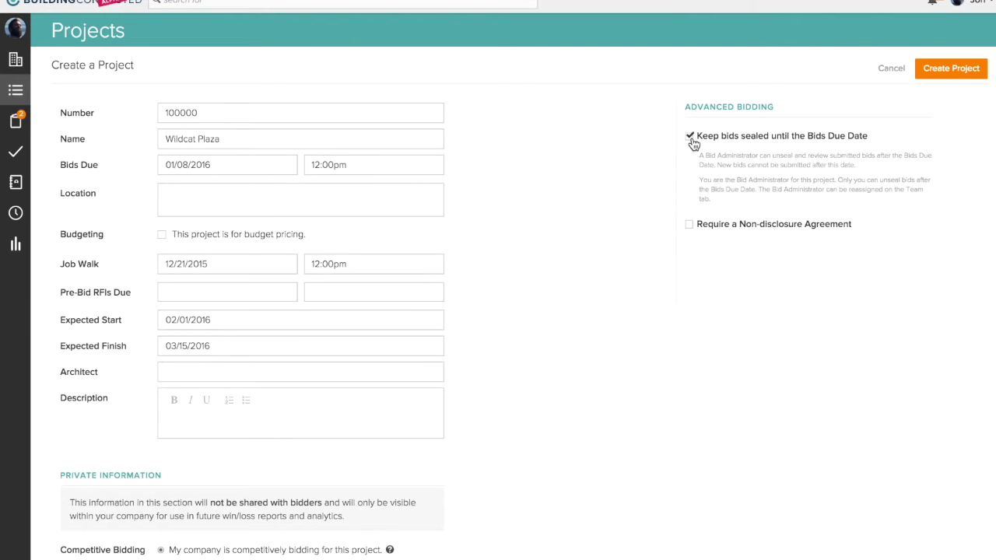
click(690, 225)
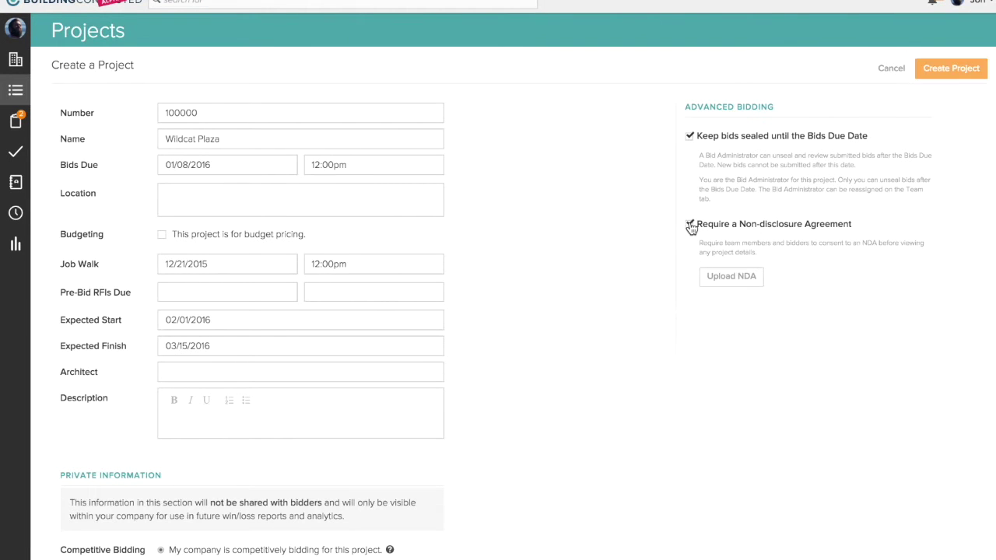
click(944, 70)
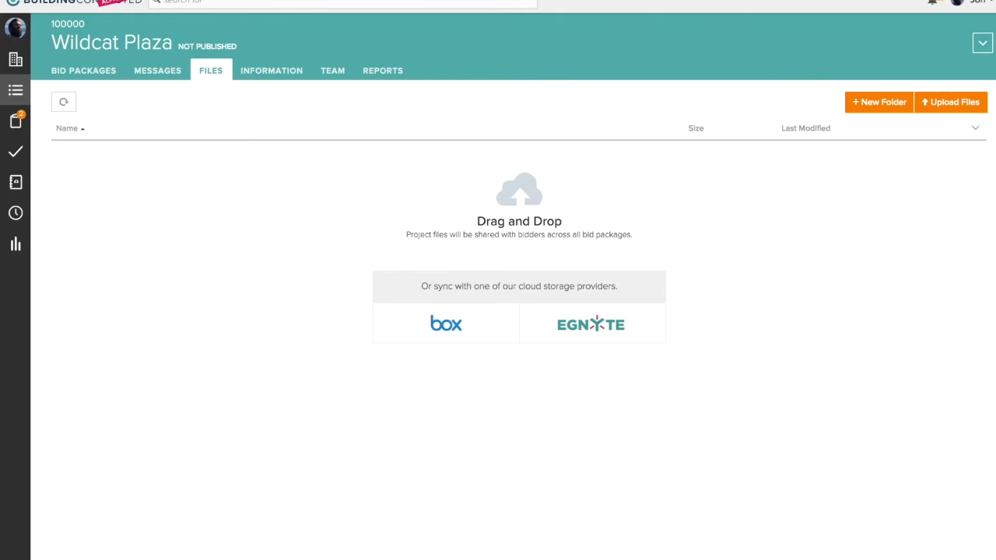
Drag the Wildcat Plaza - RFP Docs folder from the desktop into the project's Files area.
drag(842, 459, 498, 207)
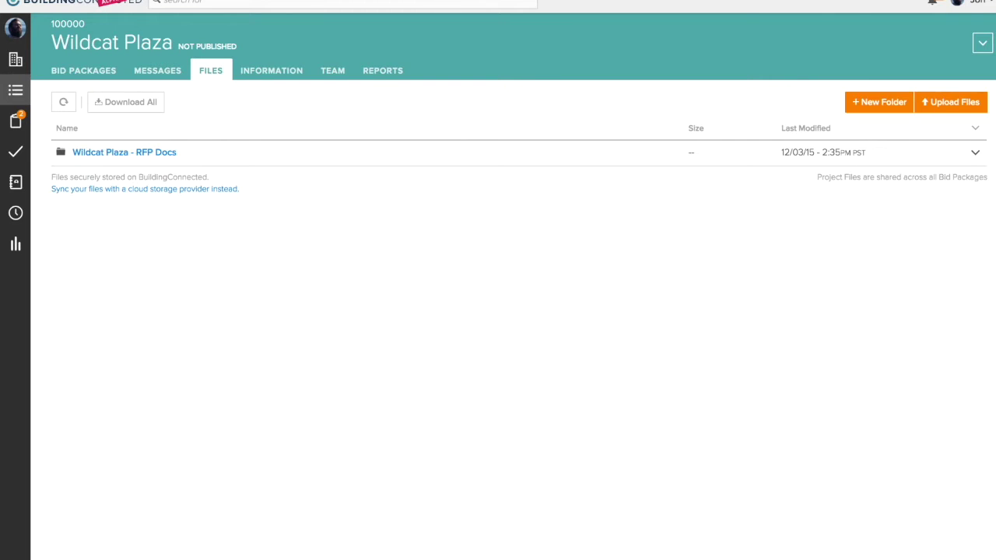
Start a new bid package named 02220 Demolition.
click(92, 71)
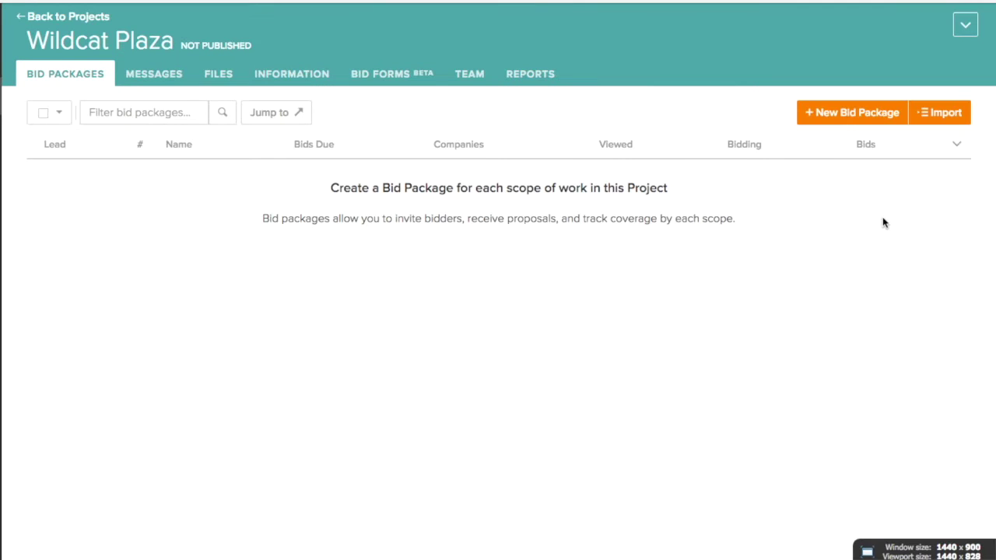
click(841, 125)
text(02220)
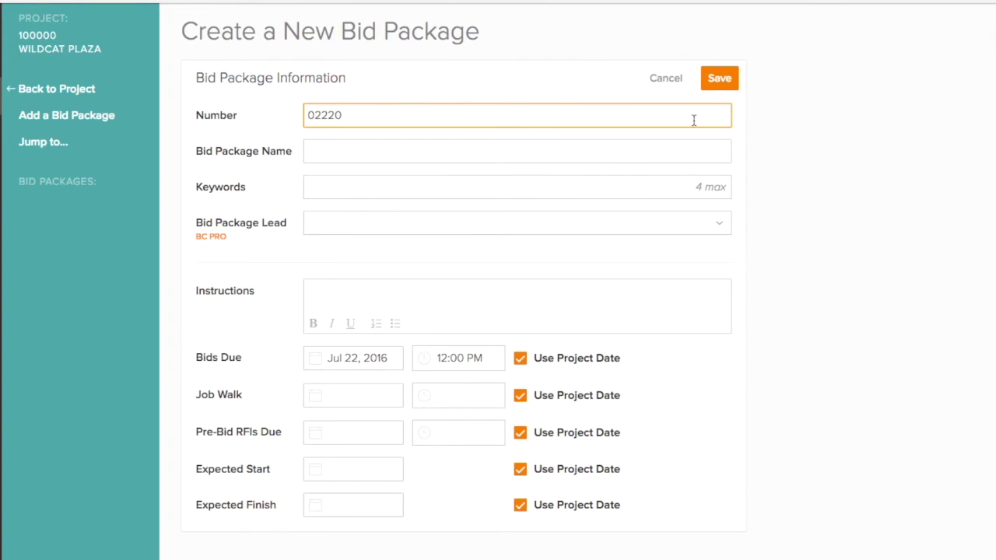
click(613, 144)
text(De)
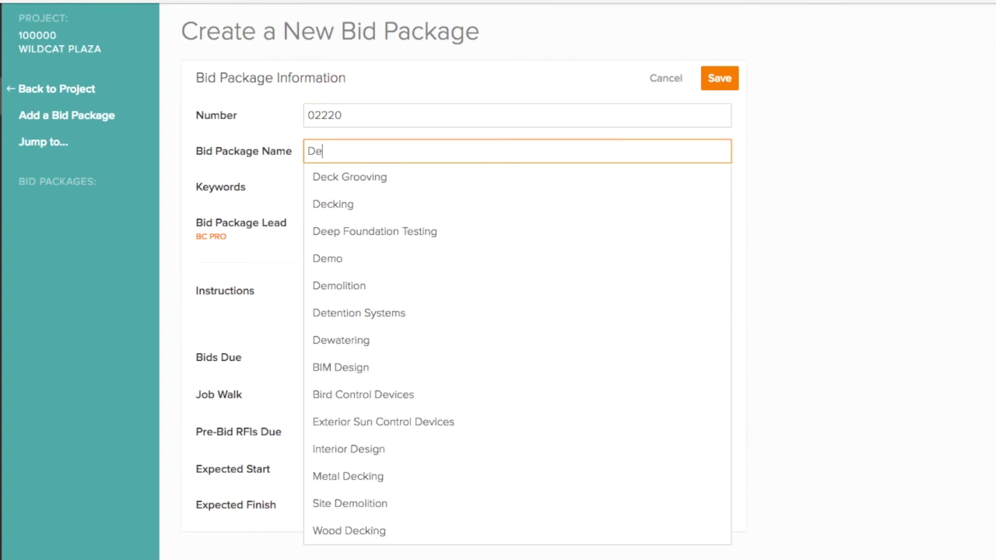
text(mo)
key(Down)
key(Down)
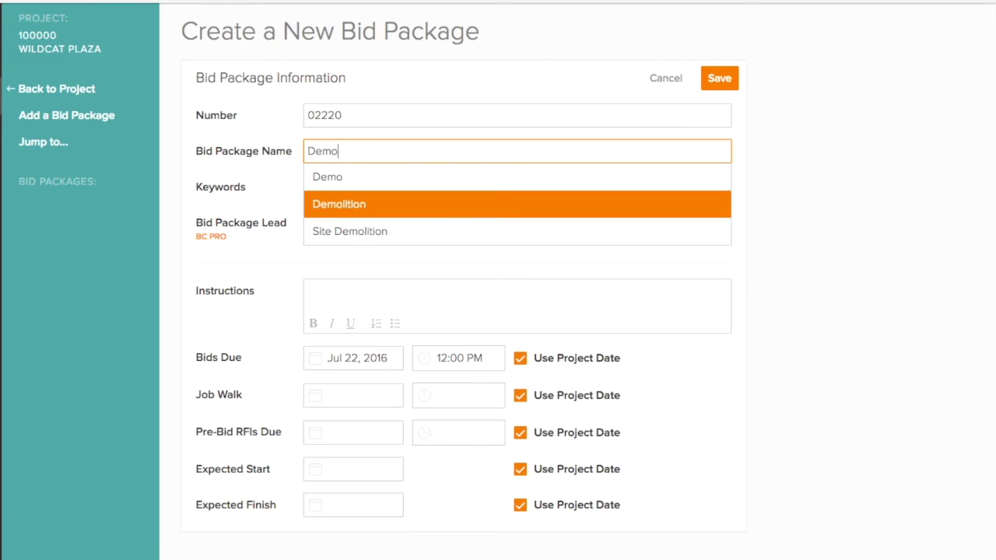
key(Return)
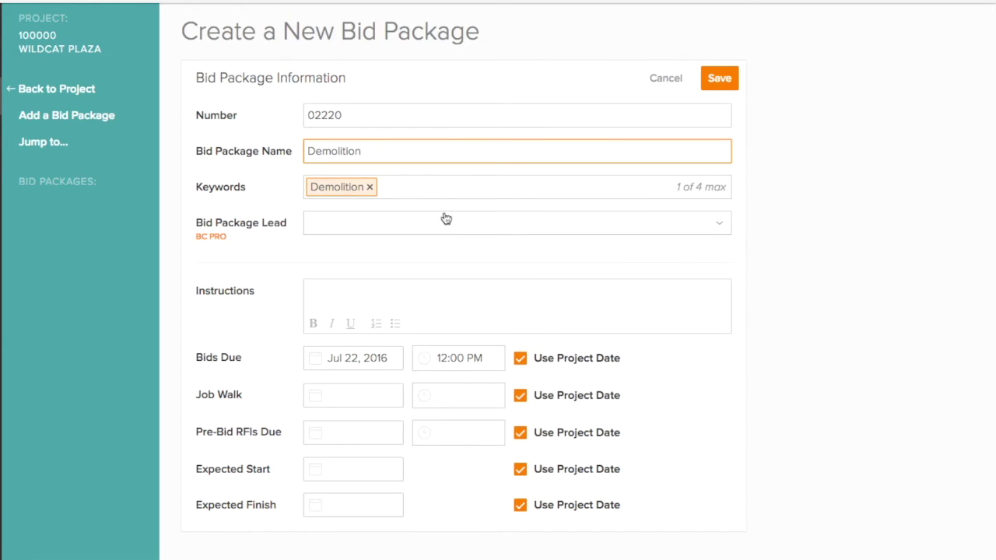
Add the Demolition keyword, assign a teammate as package lead, and save the package.
click(456, 190)
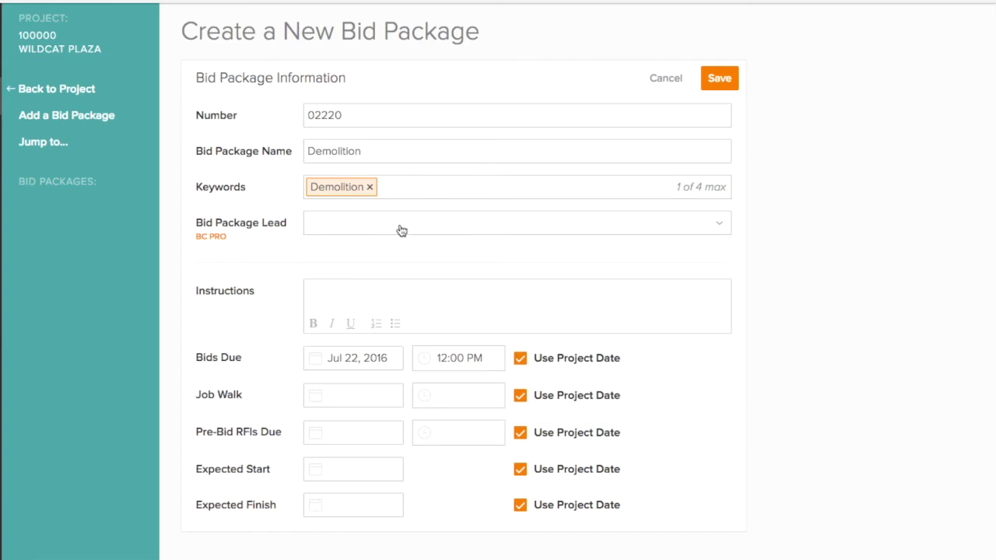
click(391, 237)
text(jon)
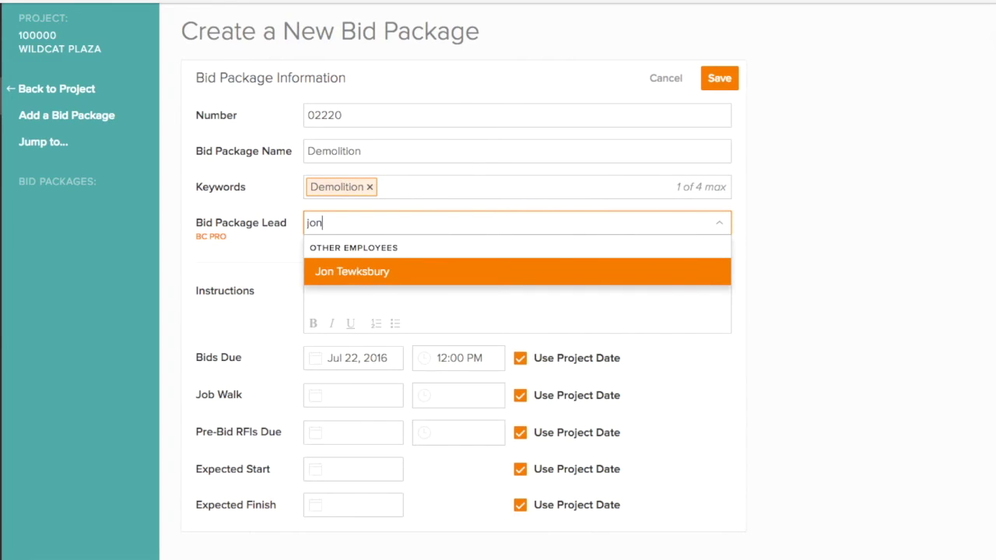
key(Return)
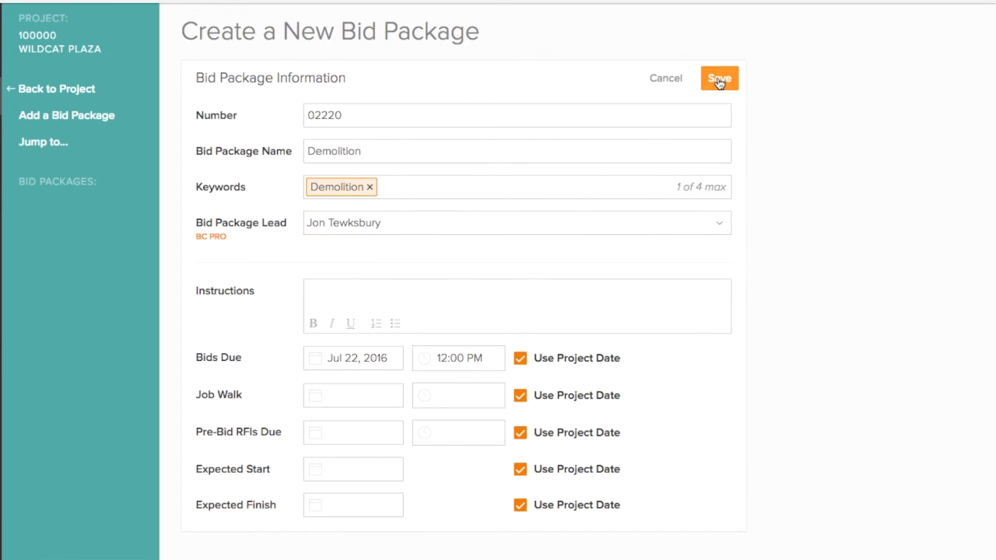
click(717, 77)
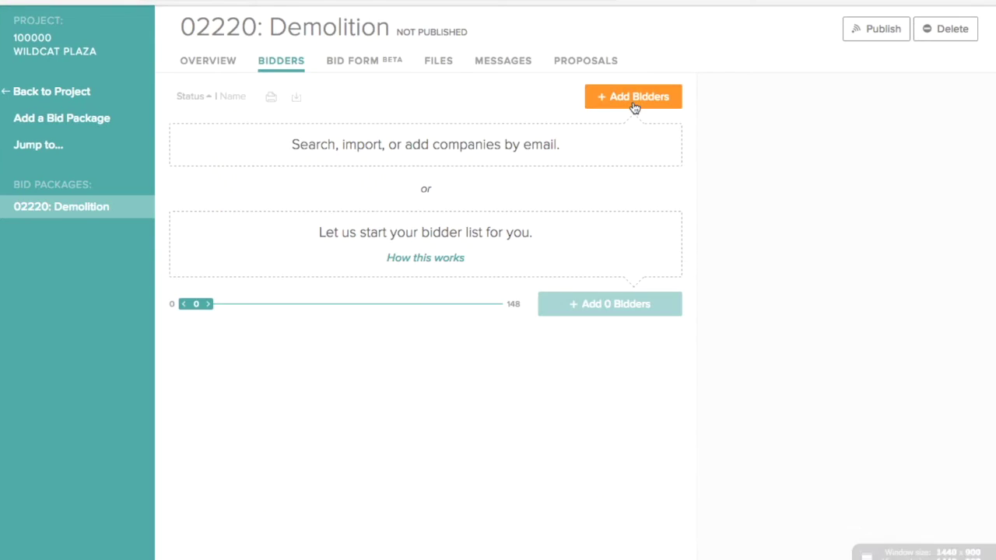
click(635, 103)
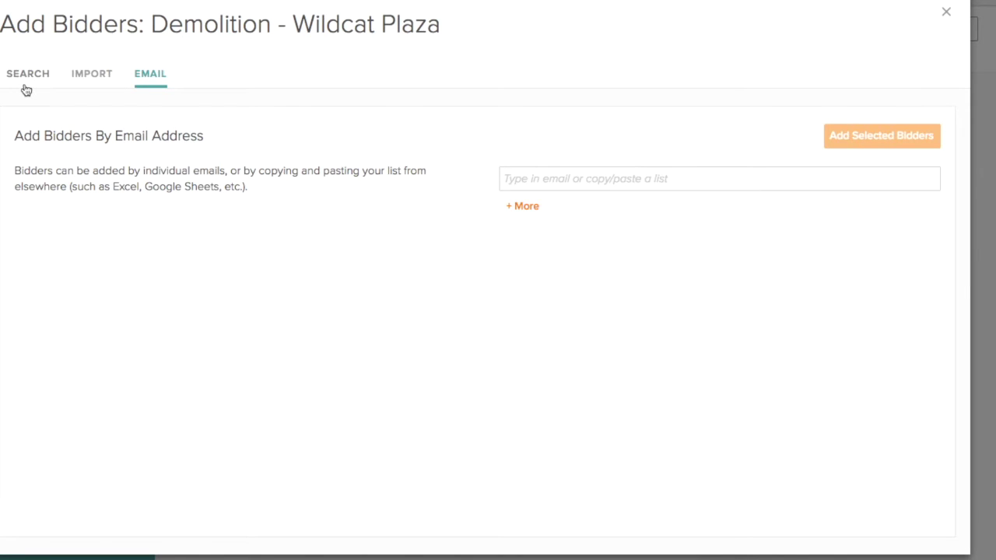
Add Venegas, J R Construction, two E & F Demolition contacts and two prequalified CBF Electric contacts as bidders.
click(27, 77)
click(322, 225)
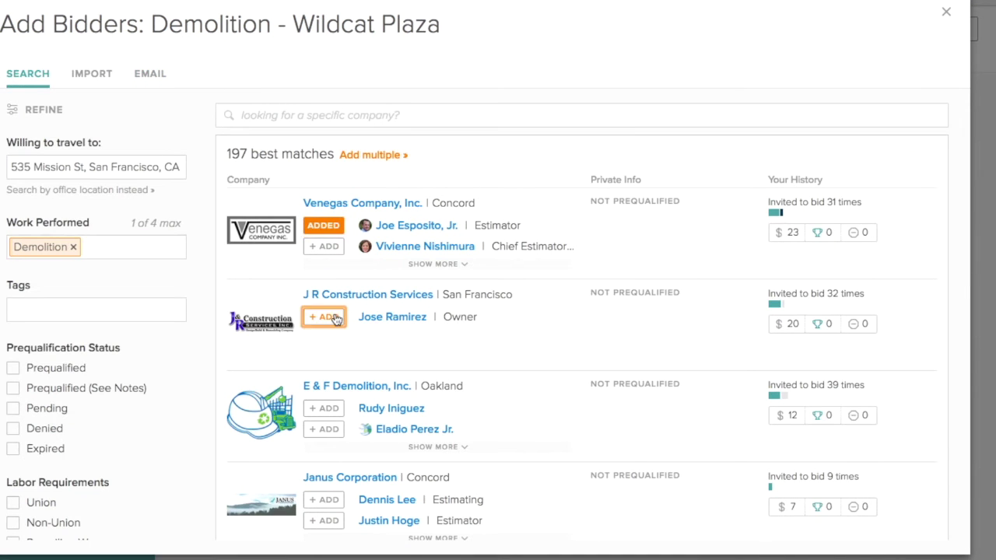
click(333, 317)
click(323, 408)
click(324, 429)
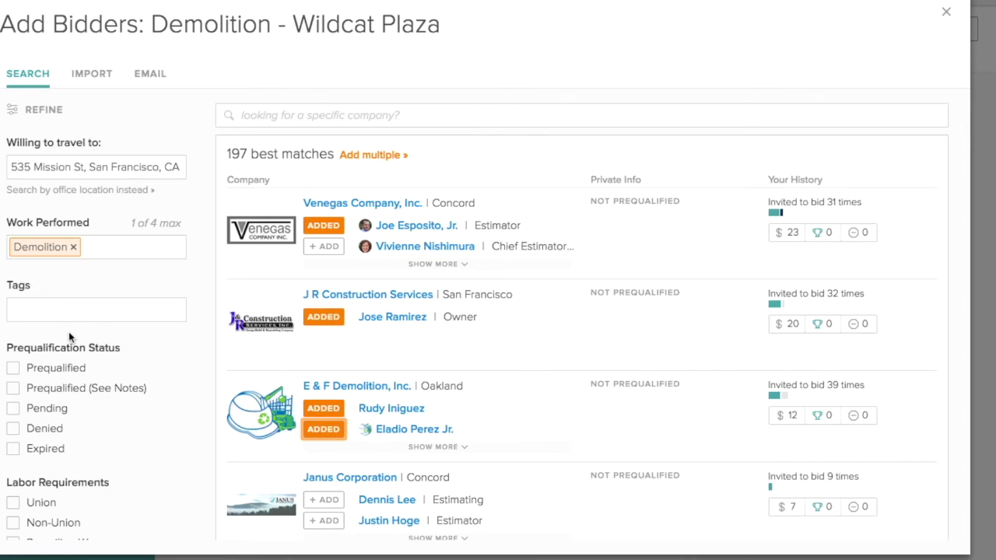
click(13, 369)
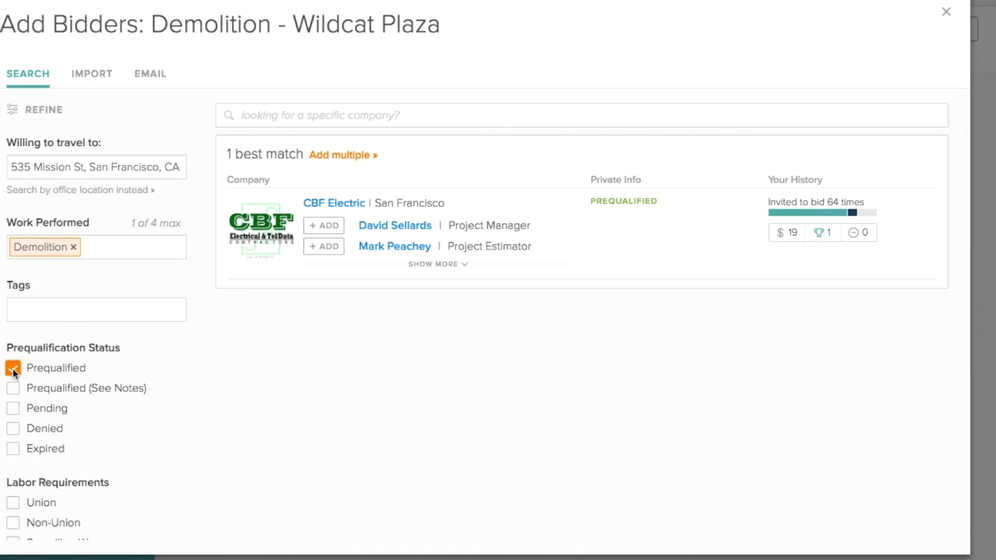
click(322, 225)
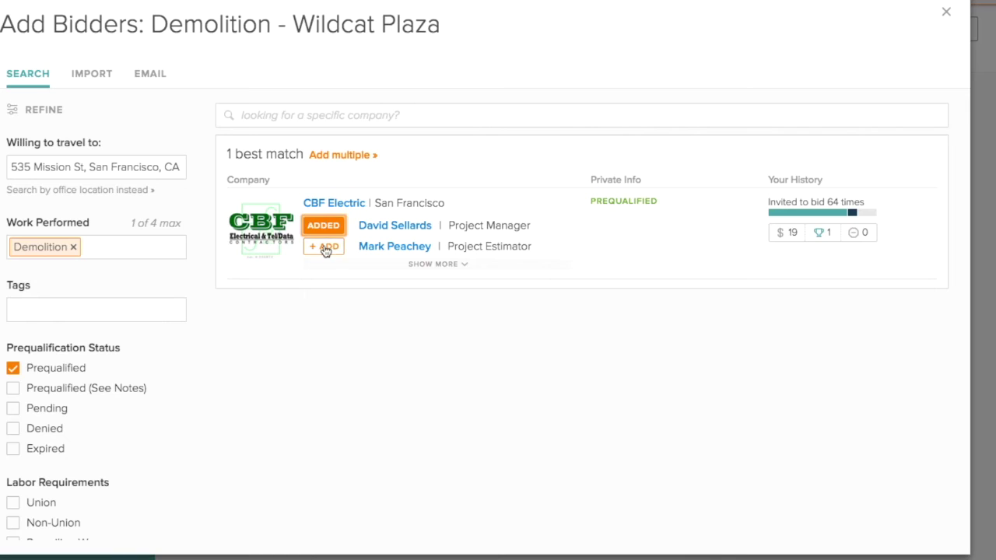
click(325, 249)
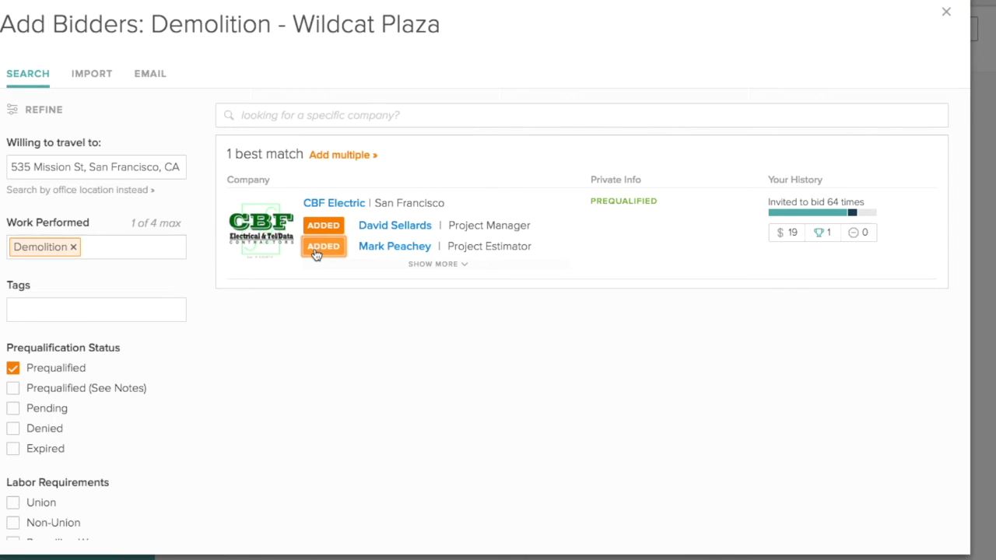
click(947, 14)
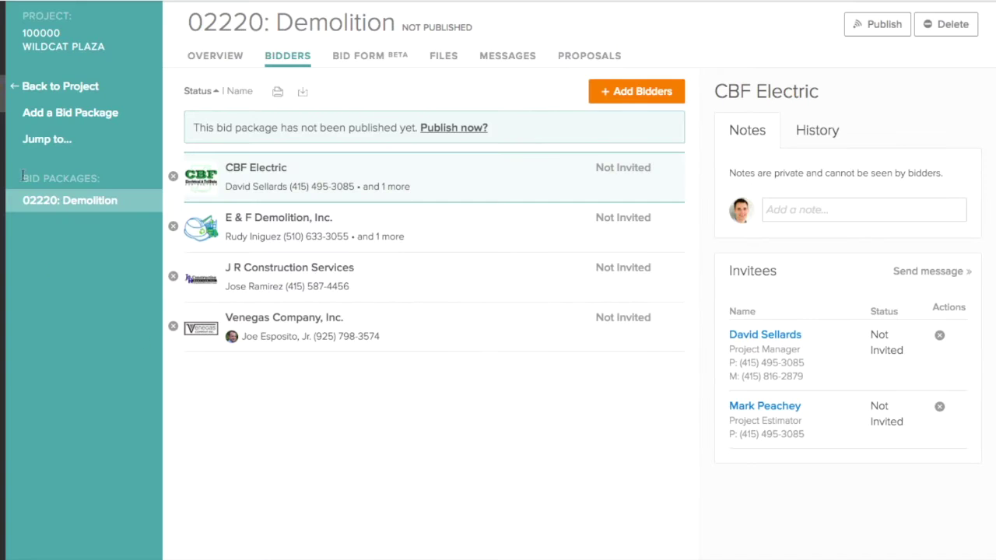
Import Concrete, Millwork and Doors, Frames & Hardware packages from a past project.
click(56, 91)
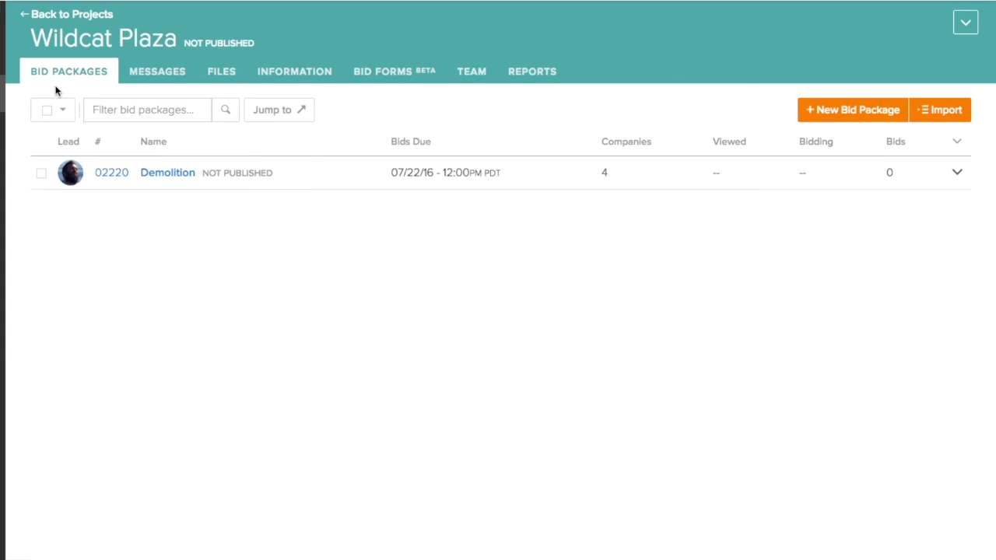
click(938, 111)
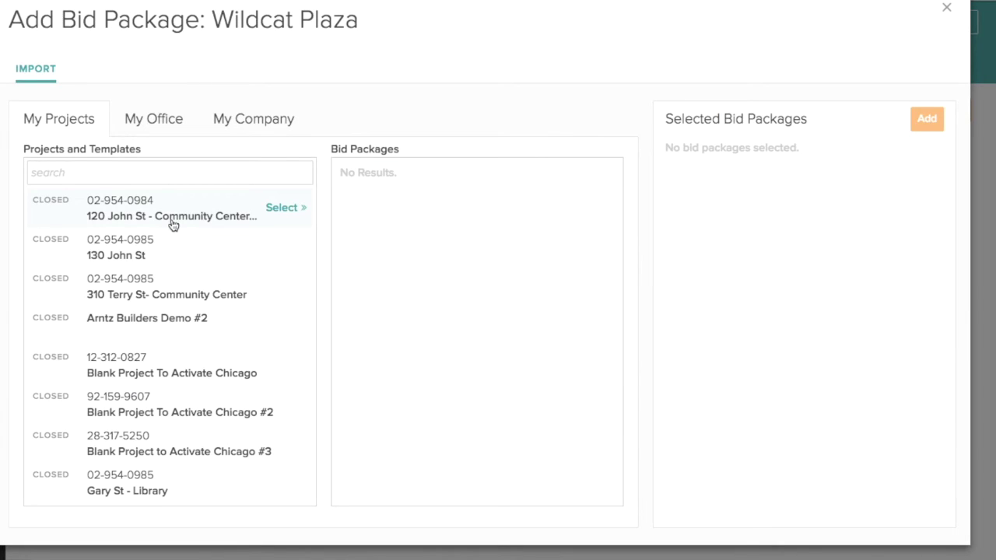
click(174, 224)
click(420, 210)
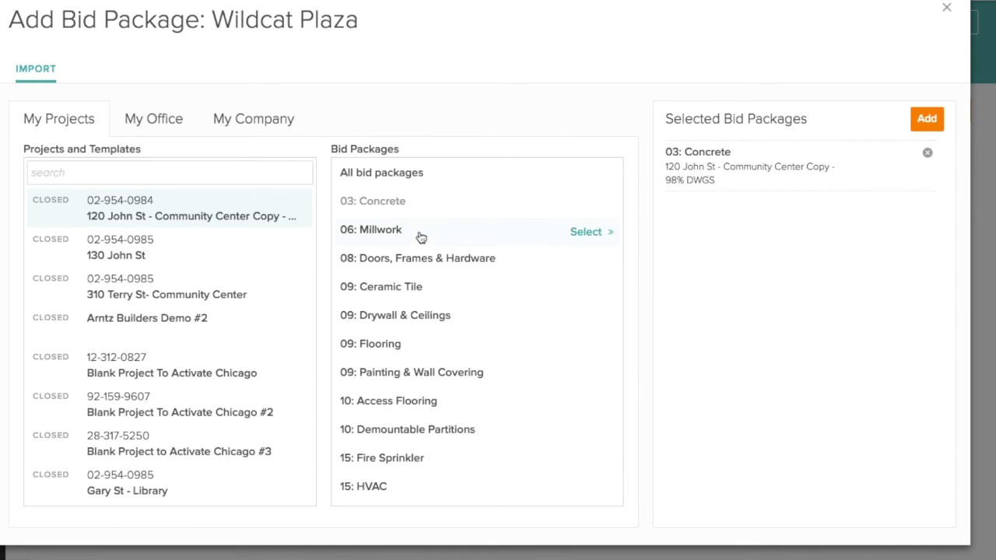
click(418, 230)
click(427, 261)
click(927, 121)
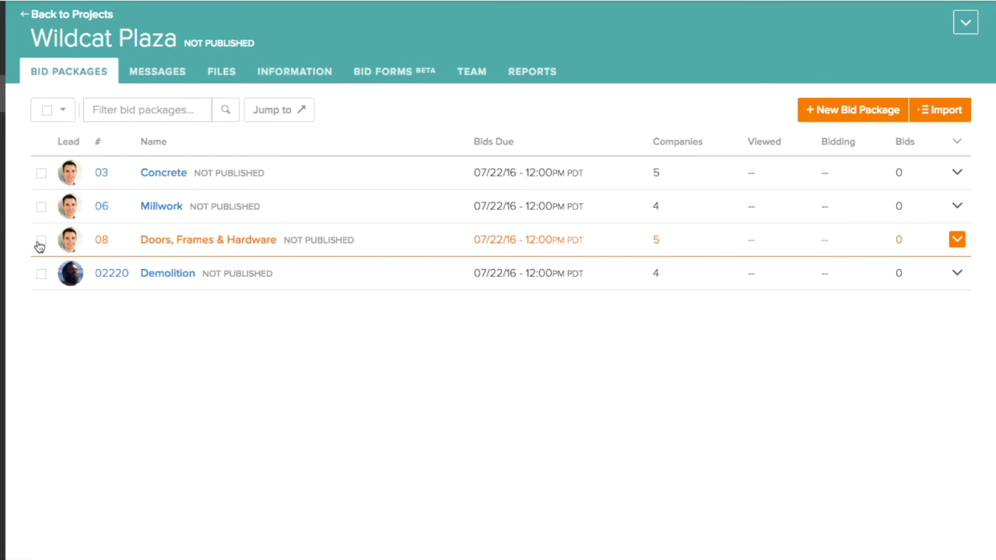
Select all bid packages and publish them, confirming the Publish Bid Packages prompt.
click(41, 240)
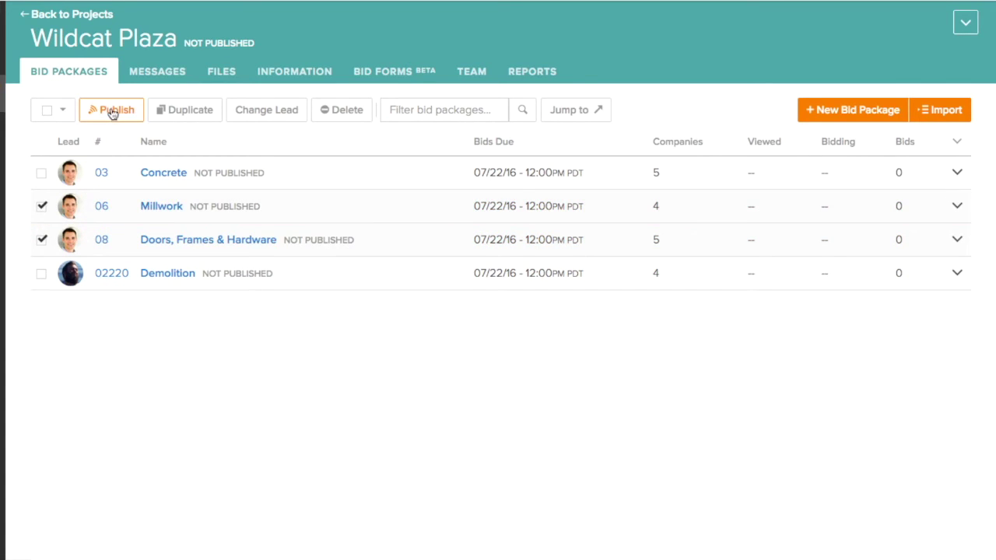
click(63, 110)
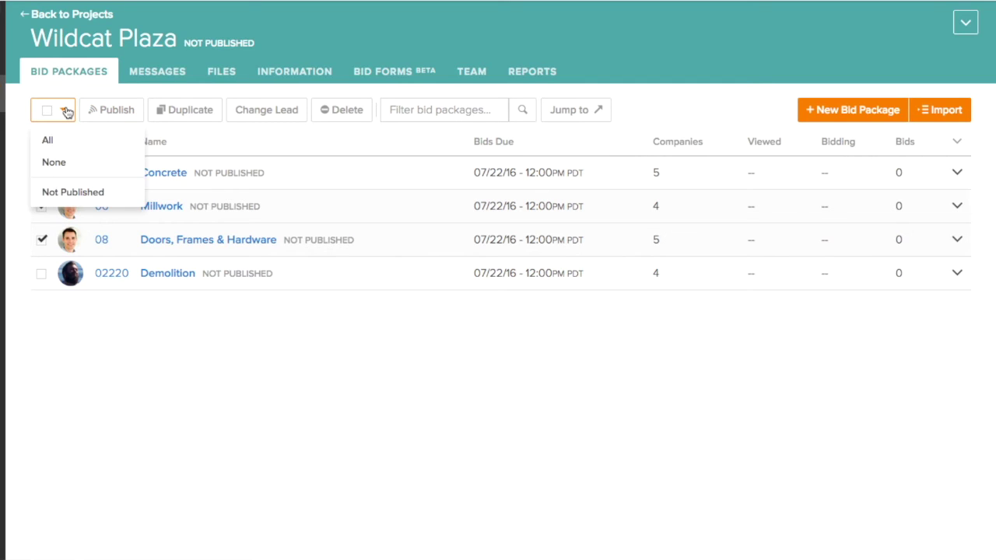
click(62, 138)
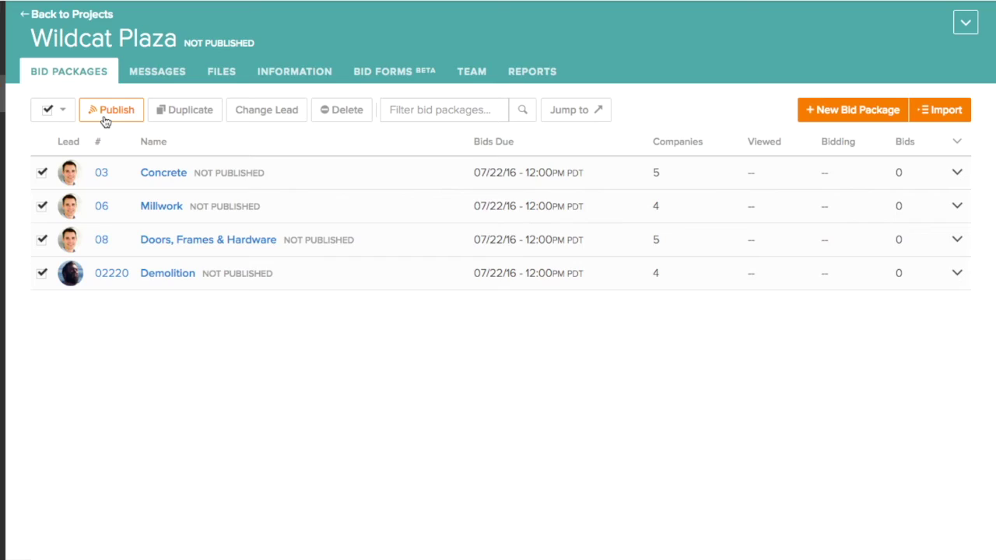
click(105, 121)
click(563, 129)
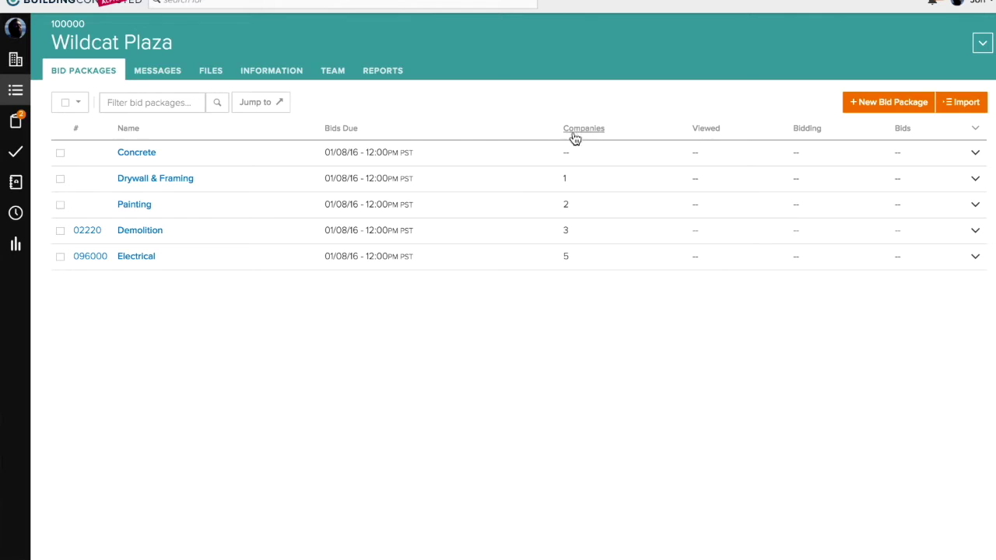
Send an RFI message with subject and body to the entire project, attaching RFI 1.pdf.
click(156, 71)
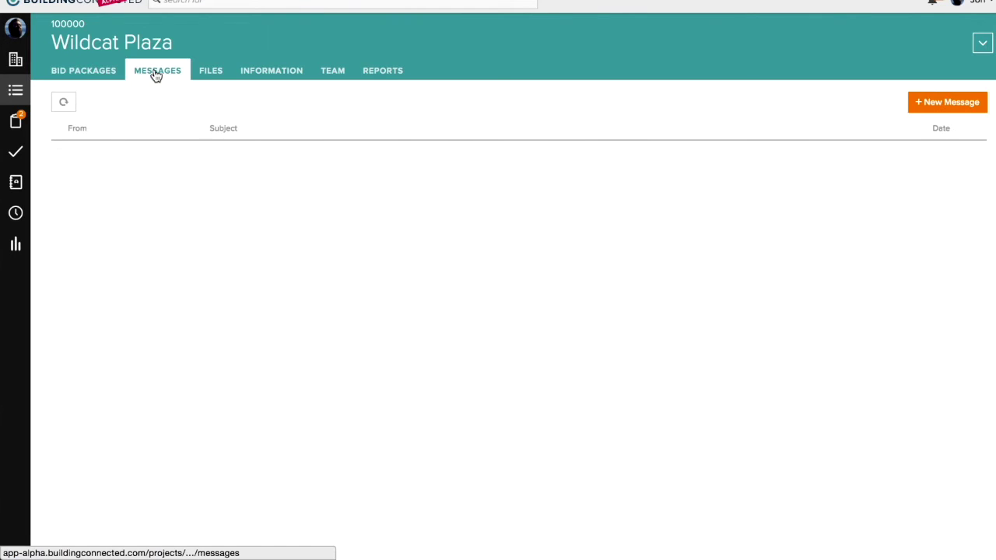
click(917, 111)
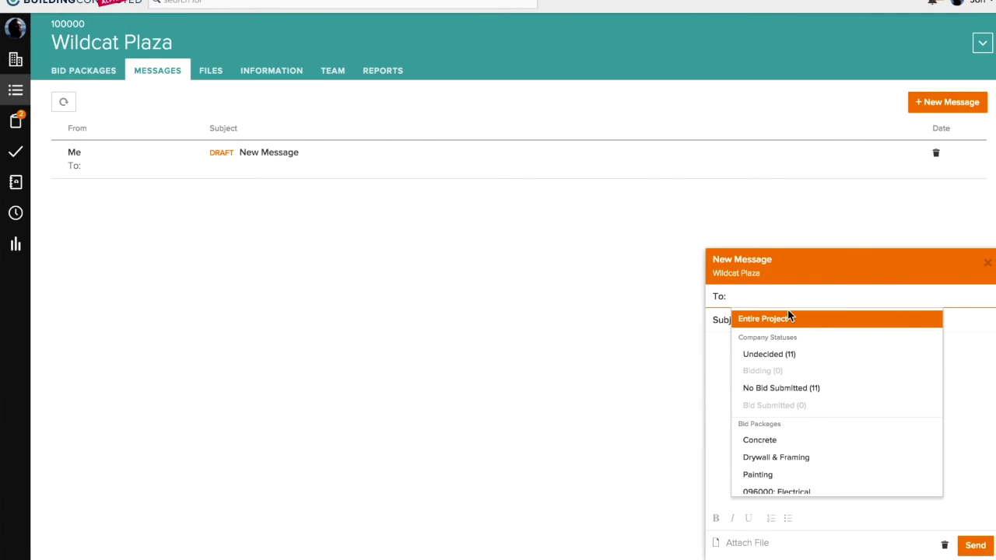
click(780, 319)
text(RFI)
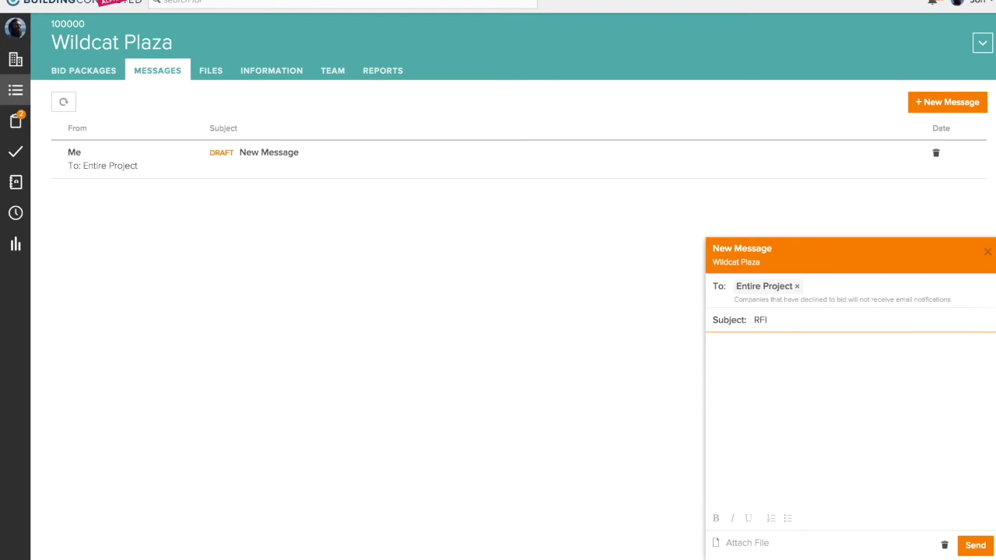
key(Tab)
text(Ple)
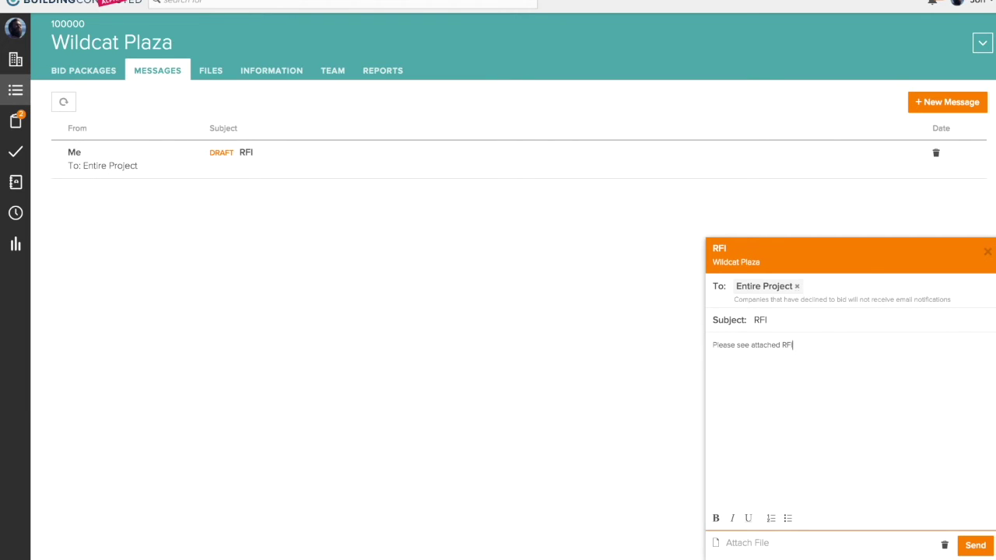
drag(824, 455, 825, 455)
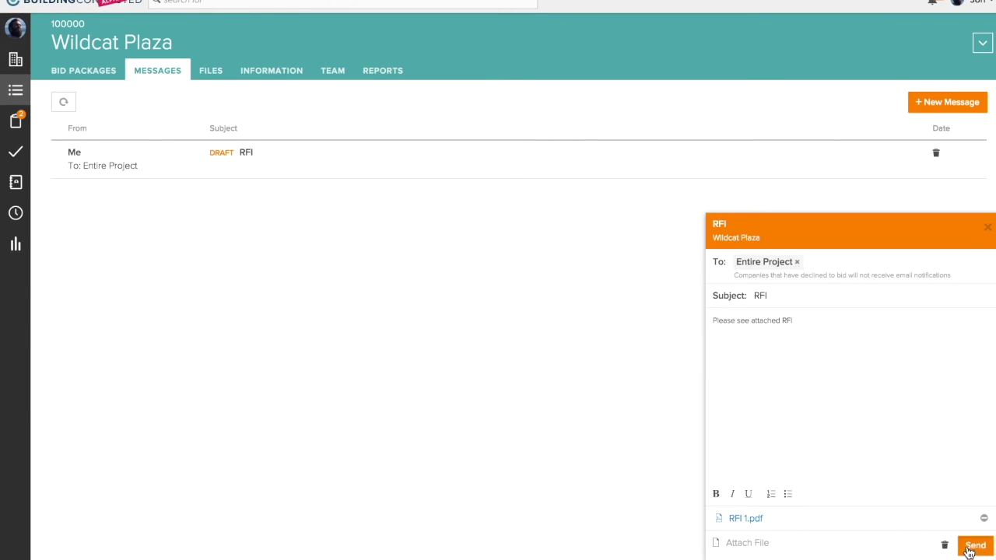
click(973, 547)
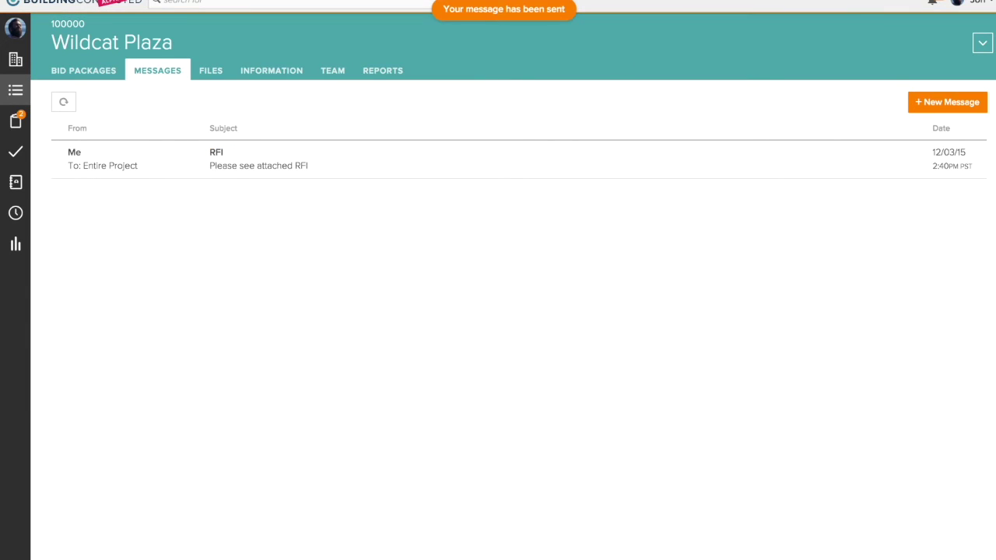
click(340, 76)
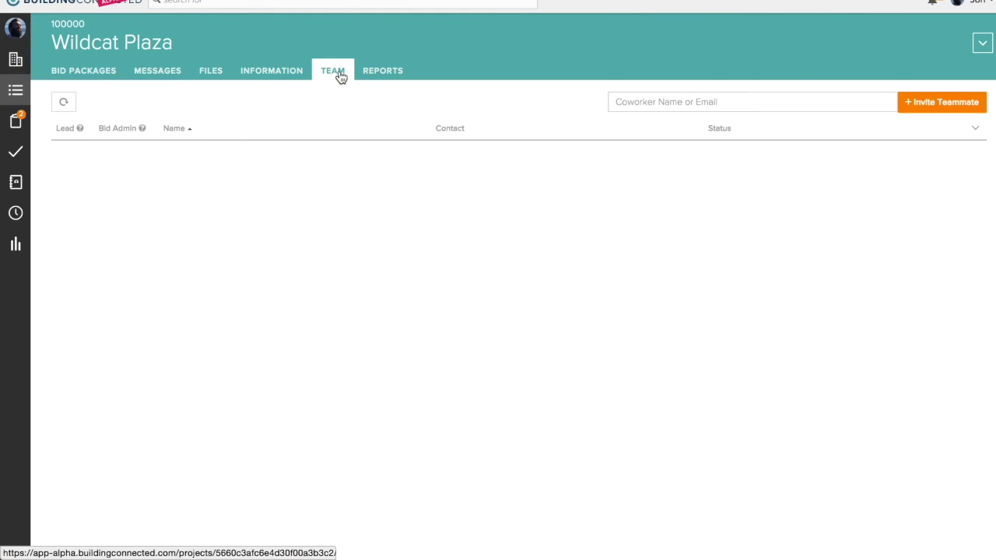
Invite the CTO/CoFounder coworker to the project team with email notifications muted.
click(710, 101)
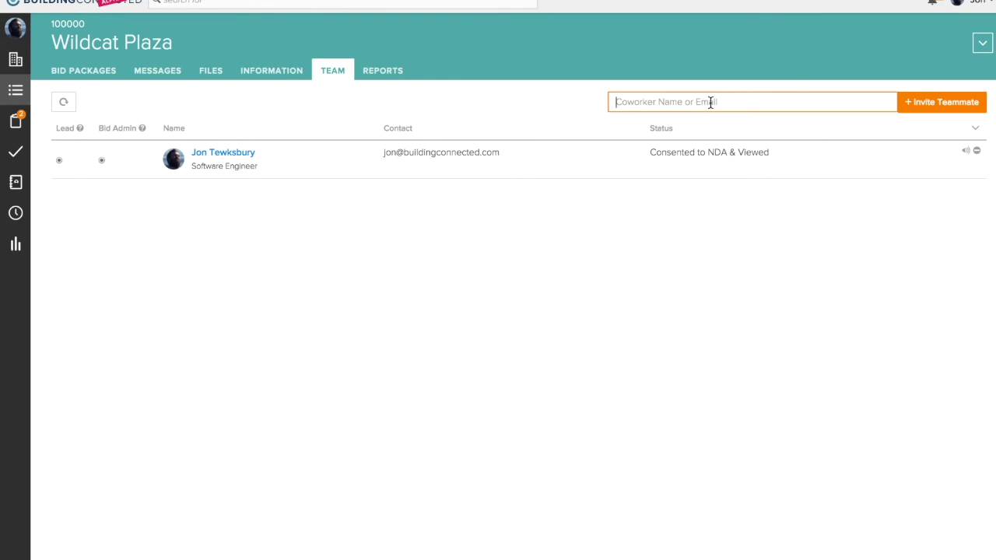
text(jesse)
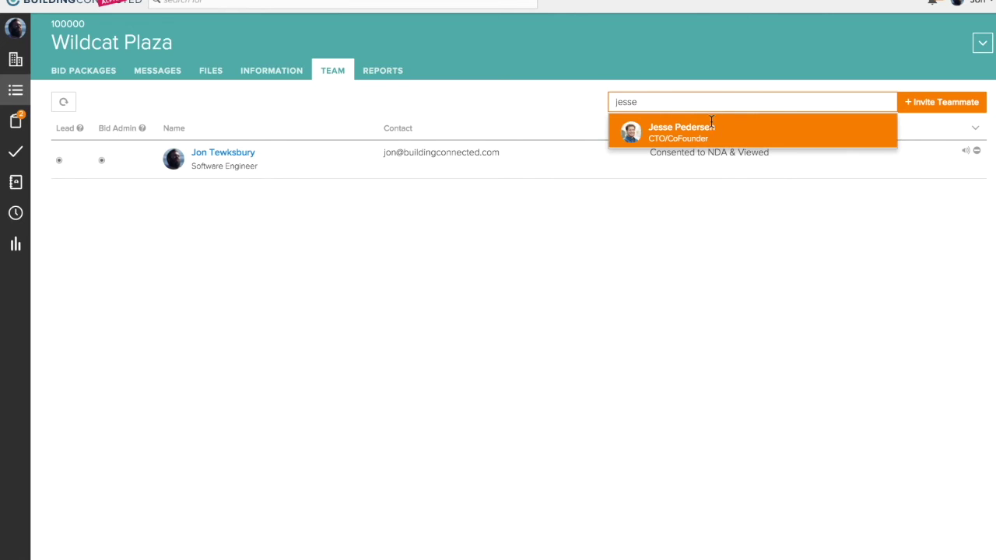
click(706, 134)
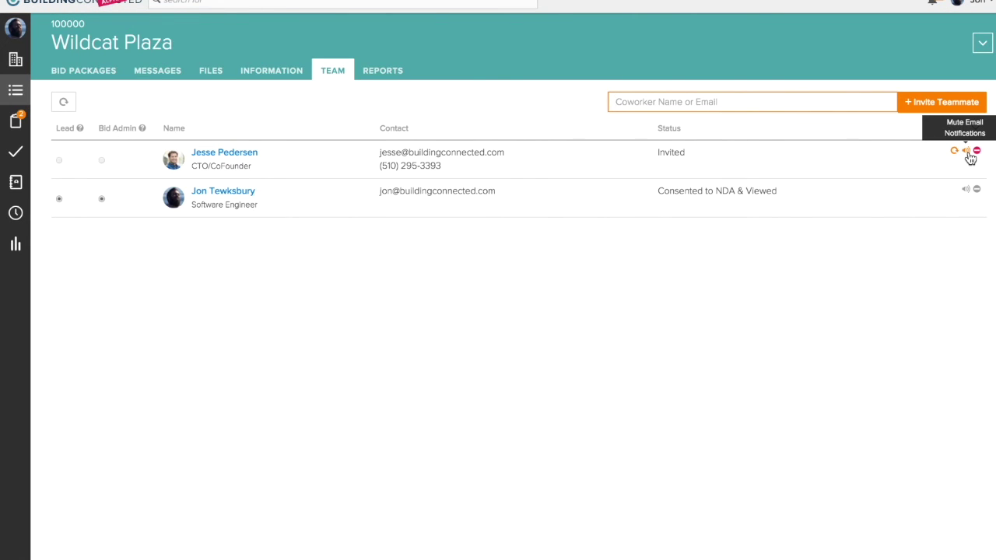
click(970, 158)
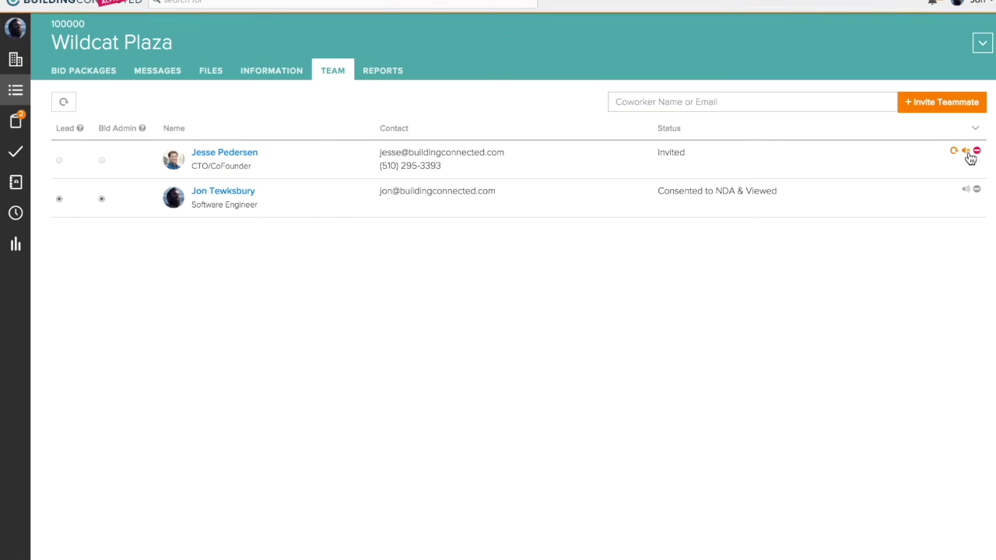
View the Wildcat Plaza Reports page showing project reach of 9 companies.
click(383, 71)
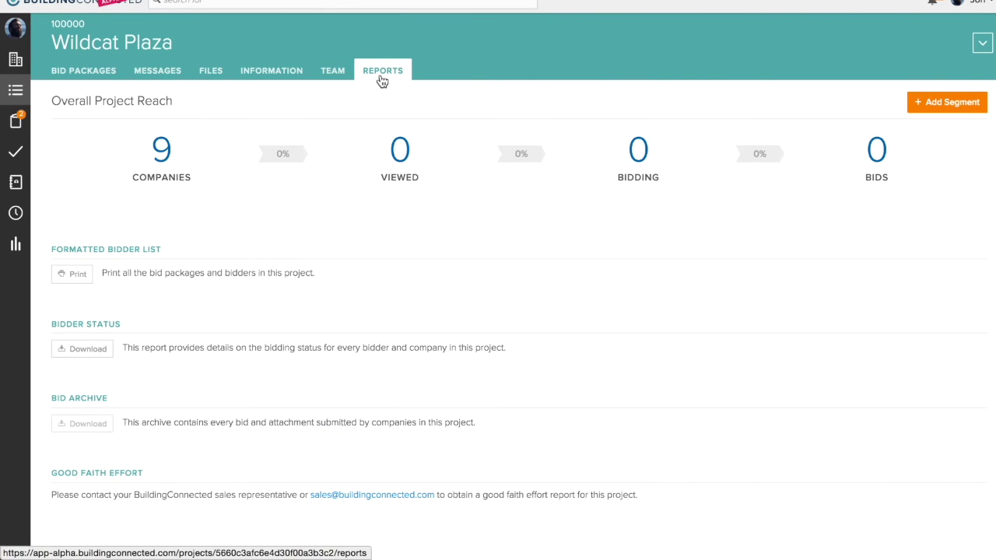